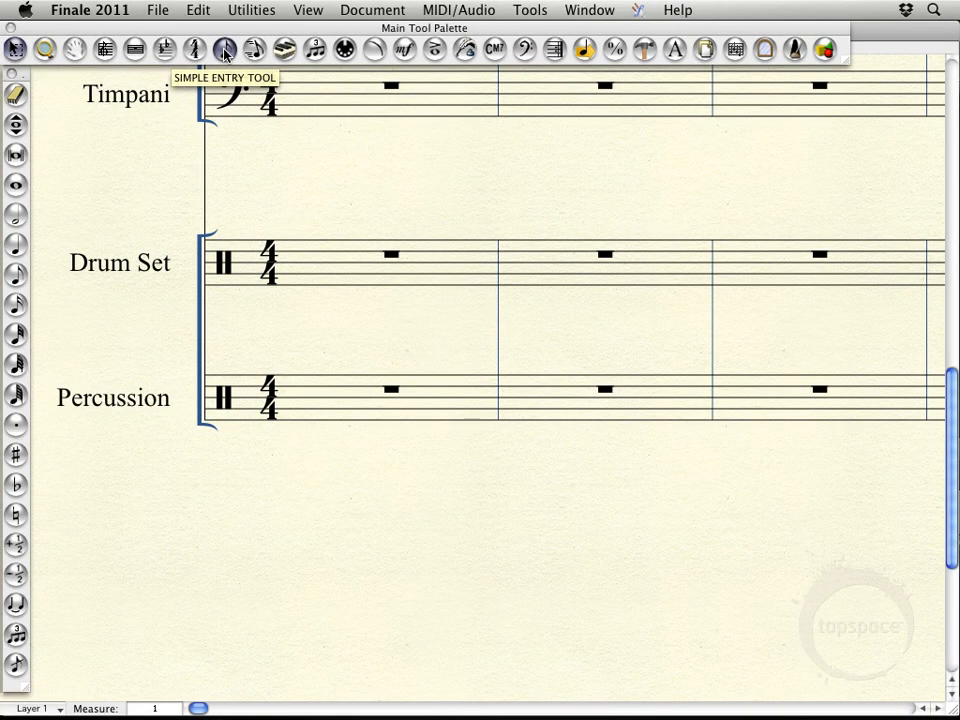
# Activate Simple Entry on the Percussion staff and browse downward through the named sounds of its percussion map
pyautogui.click(225, 52)
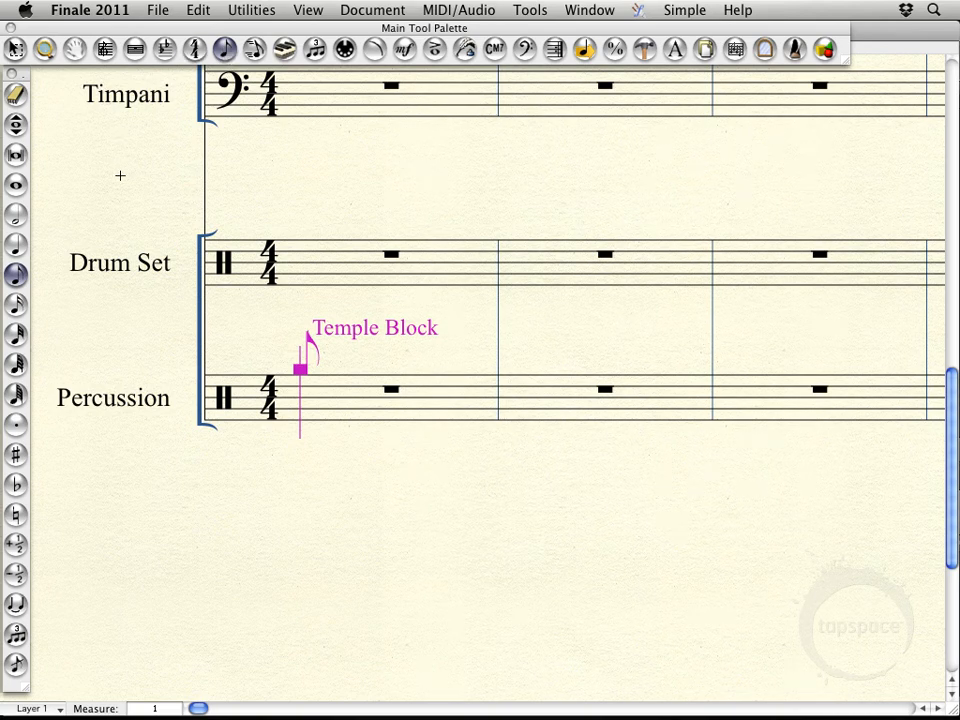
pyautogui.press('Down')
pyautogui.press('Down')
pyautogui.press('Down')
pyautogui.press('Down')
pyautogui.press('Down')
pyautogui.press('Down')
pyautogui.press('Down')
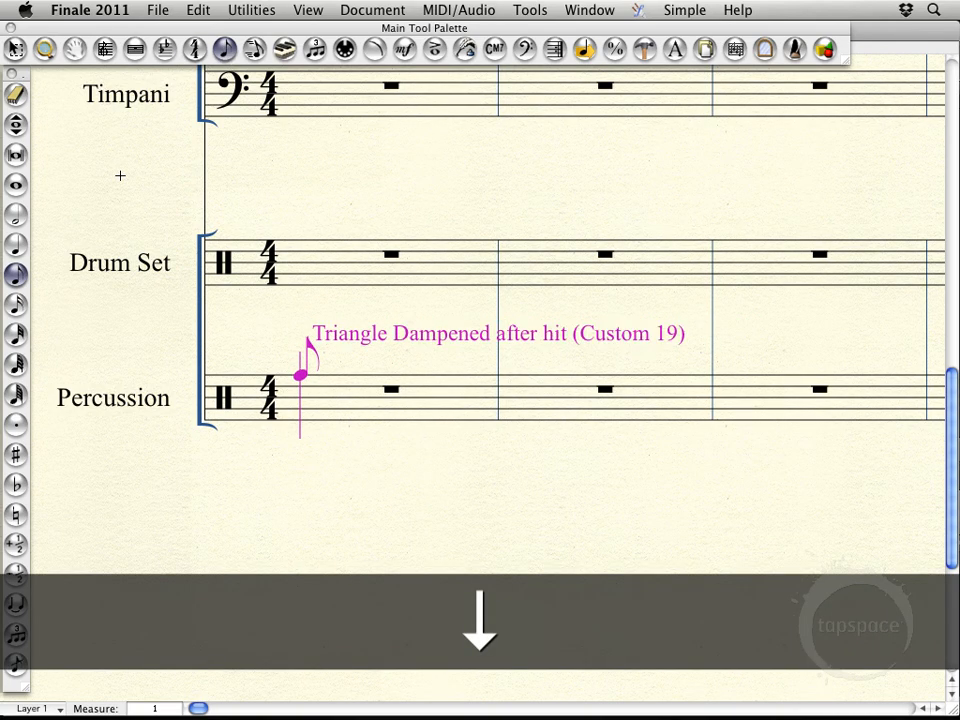
pyautogui.press('Down')
pyautogui.press('Down')
pyautogui.press('Down')
pyautogui.press('Down')
pyautogui.press('Down')
pyautogui.press('Down')
pyautogui.press('Down')
pyautogui.press('Down')
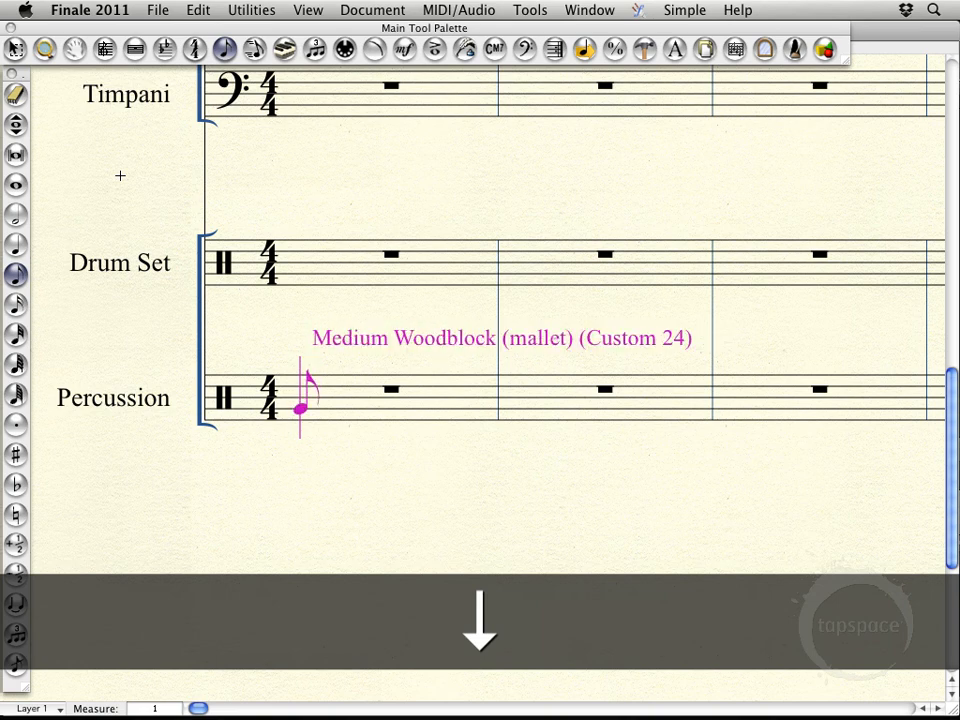
pyautogui.press('Down')
pyautogui.press('Down')
pyautogui.press('Up')
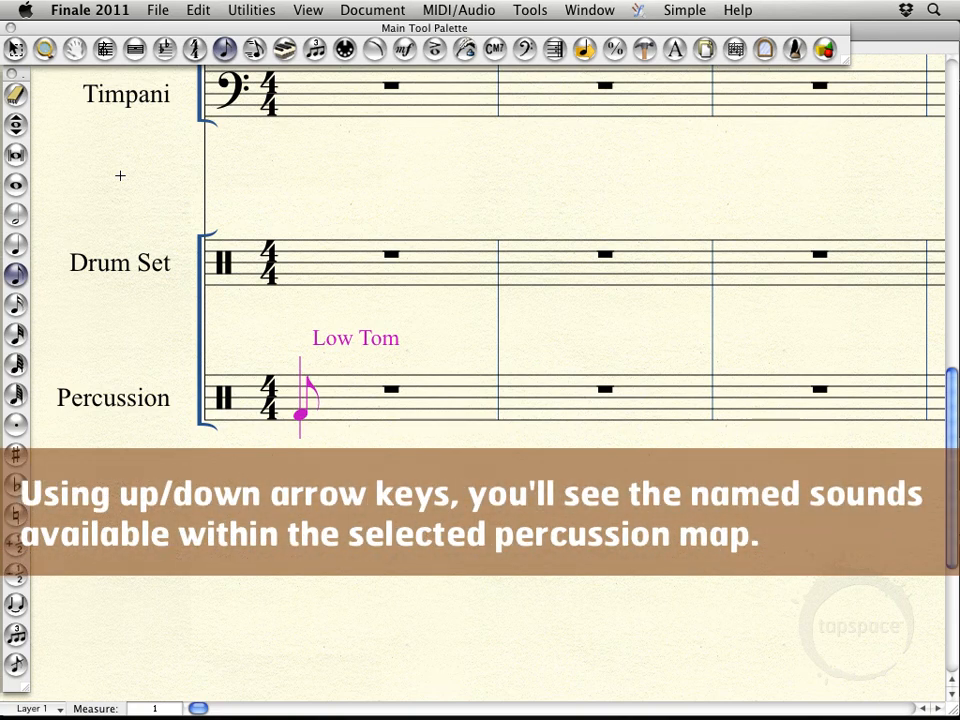
# Enter a Temple Block (5) eighth note as the first note of measure 1 on the Percussion staff
pyautogui.press('Down')
pyautogui.press('Up')
pyautogui.press('Up')
pyautogui.press('Up')
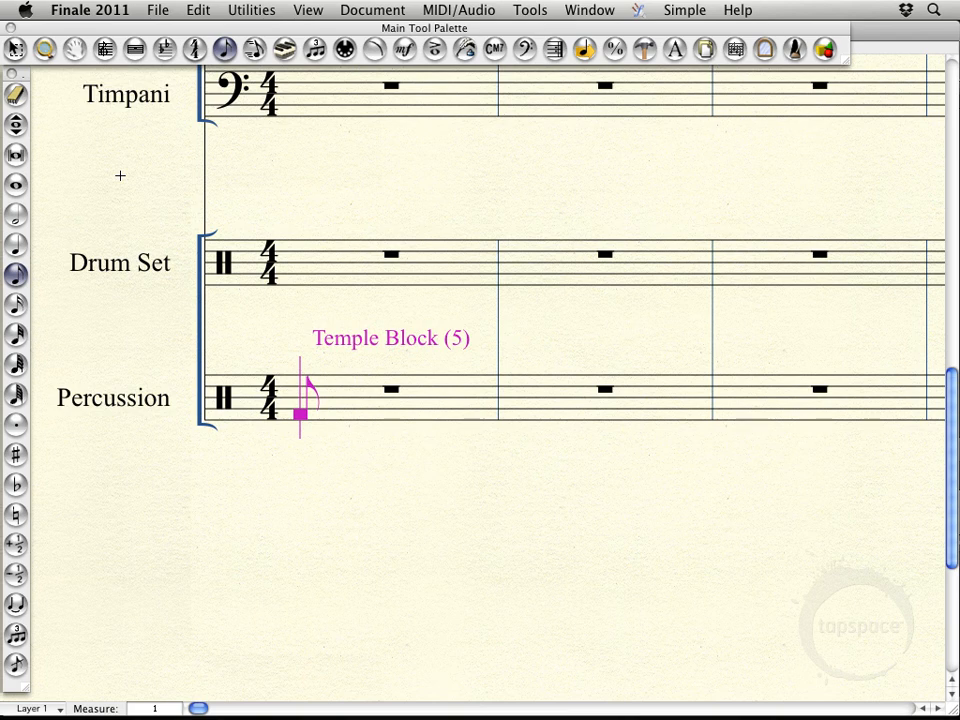
pyautogui.press('Return')
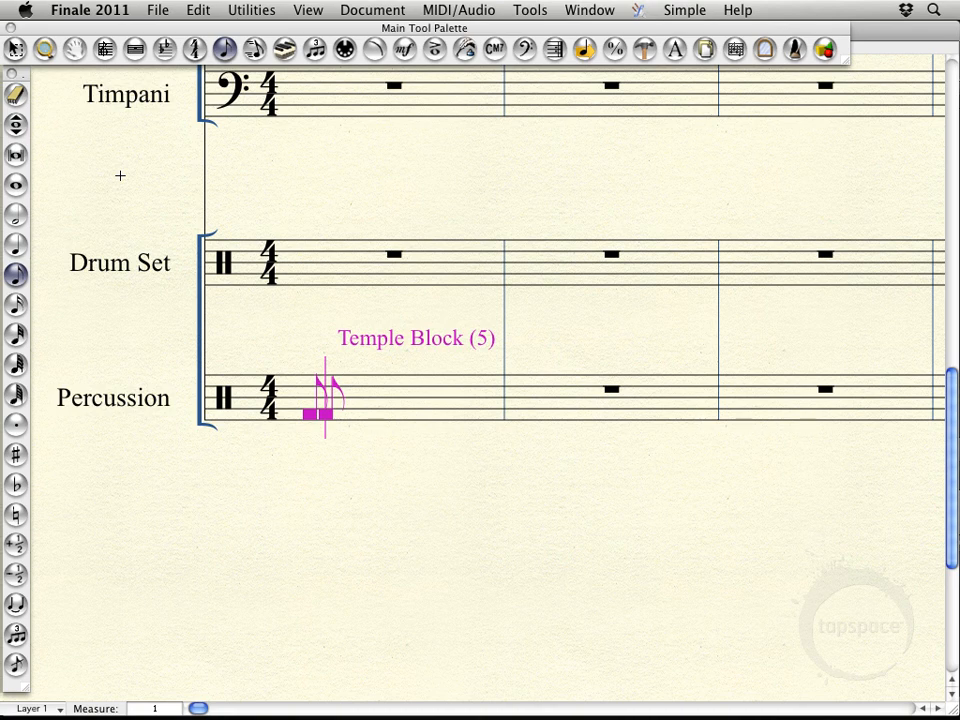
# Enter a Temple Block (4) eighth note as the second note of the Percussion staff's first measure
pyautogui.press('Up')
pyautogui.press('Up')
pyautogui.press('Up')
pyautogui.press('Up')
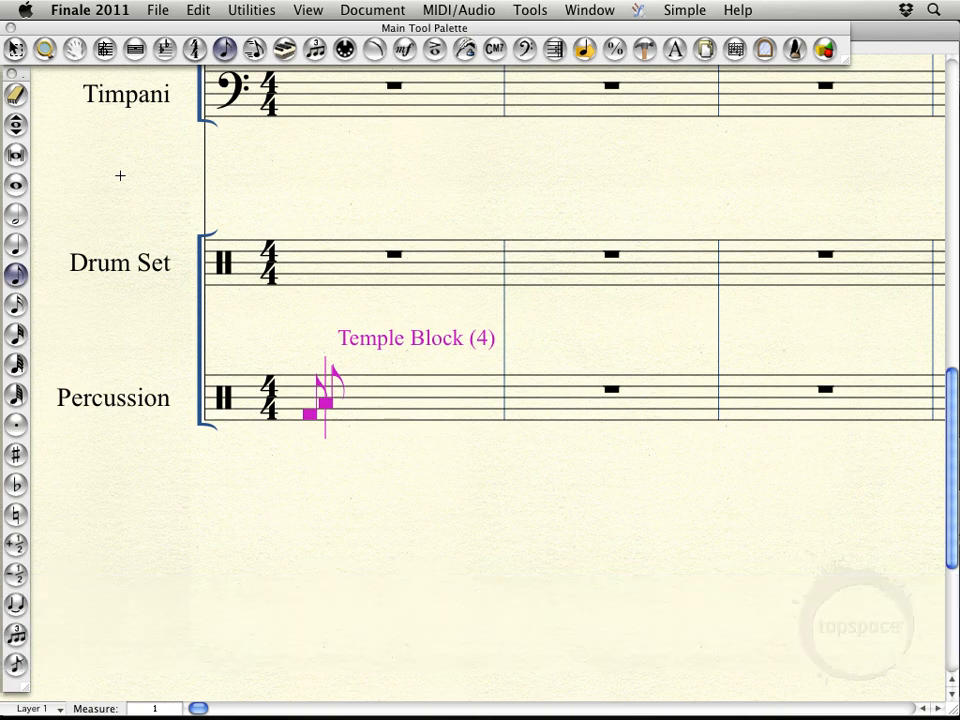
pyautogui.press('Return')
# Enter the next higher temple block as the third eighth note in the Percussion staff's first measure
pyautogui.press('Up')
pyautogui.press('Up')
pyautogui.press('Up')
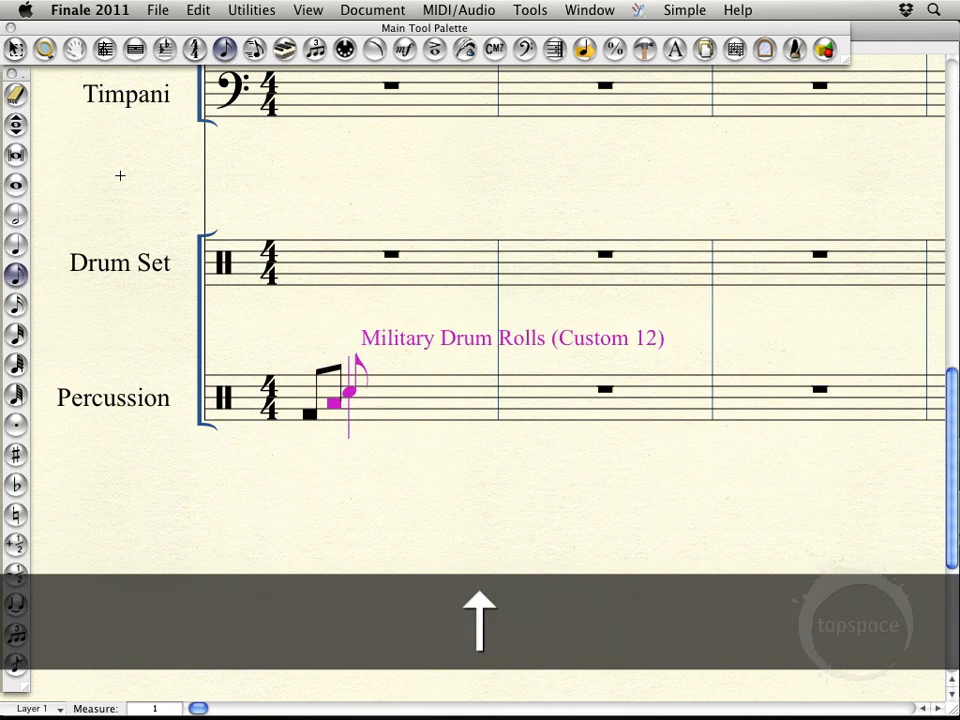
pyautogui.press('Up')
pyautogui.press('Up')
pyautogui.press('Up')
pyautogui.press('Up')
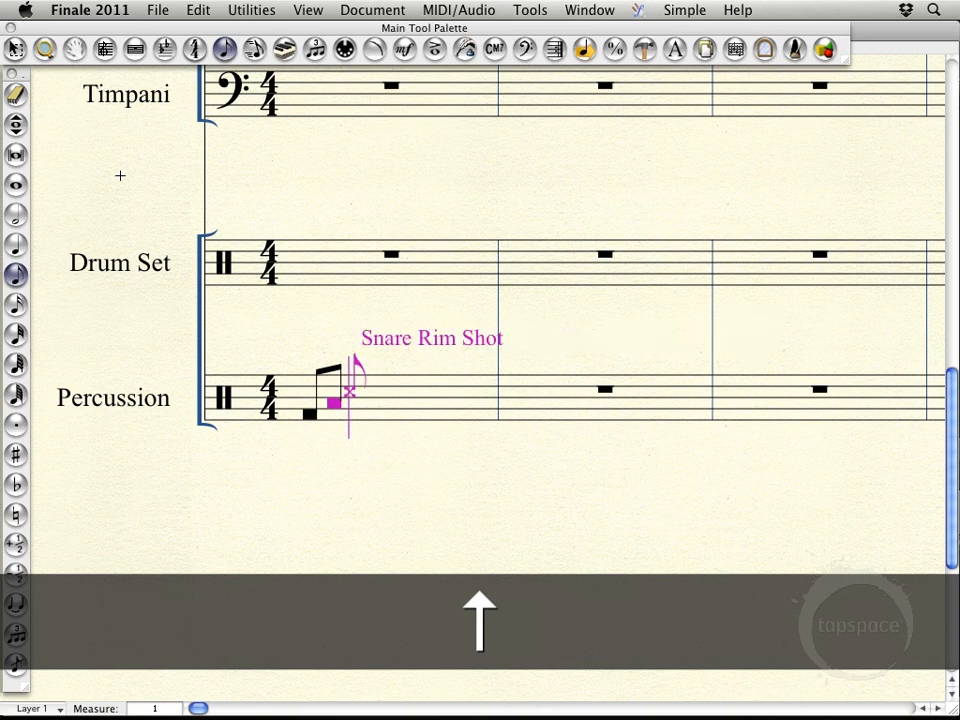
pyautogui.press('Up')
pyautogui.press('Return')
# Enter a Temple Block (2) eighth note as the fourth note of the Percussion staff's first measure
pyautogui.press('Up')
pyautogui.press('Up')
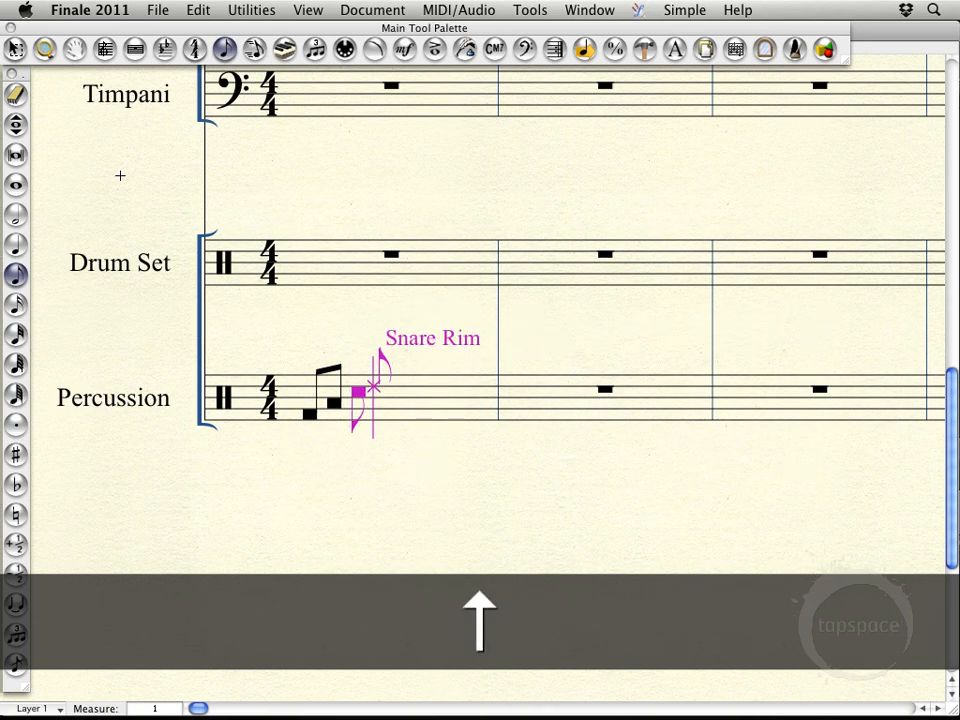
pyautogui.press('Up')
pyautogui.press('Return')
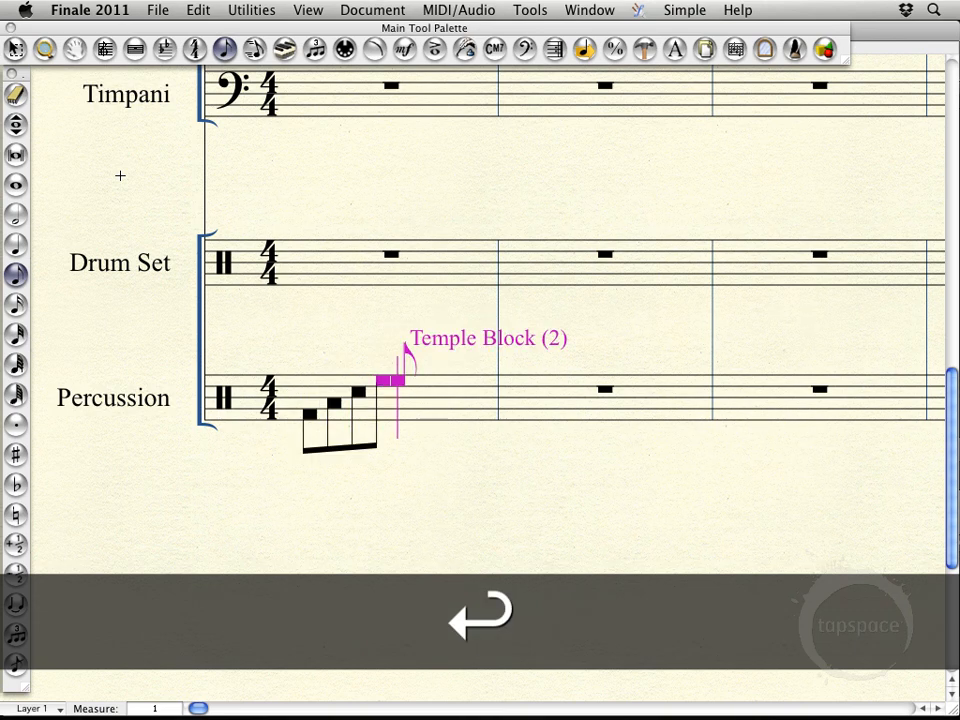
# Enter an eighth note with the unnumbered Temple Block sound as the fifth note of the Percussion staff's first measure
pyautogui.press('Up')
pyautogui.press('Up')
pyautogui.press('Up')
pyautogui.press('Up')
pyautogui.press('Up')
pyautogui.press('Up')
pyautogui.press('Up')
pyautogui.press('Up')
pyautogui.press('Up')
pyautogui.press('Up')
pyautogui.press('Up')
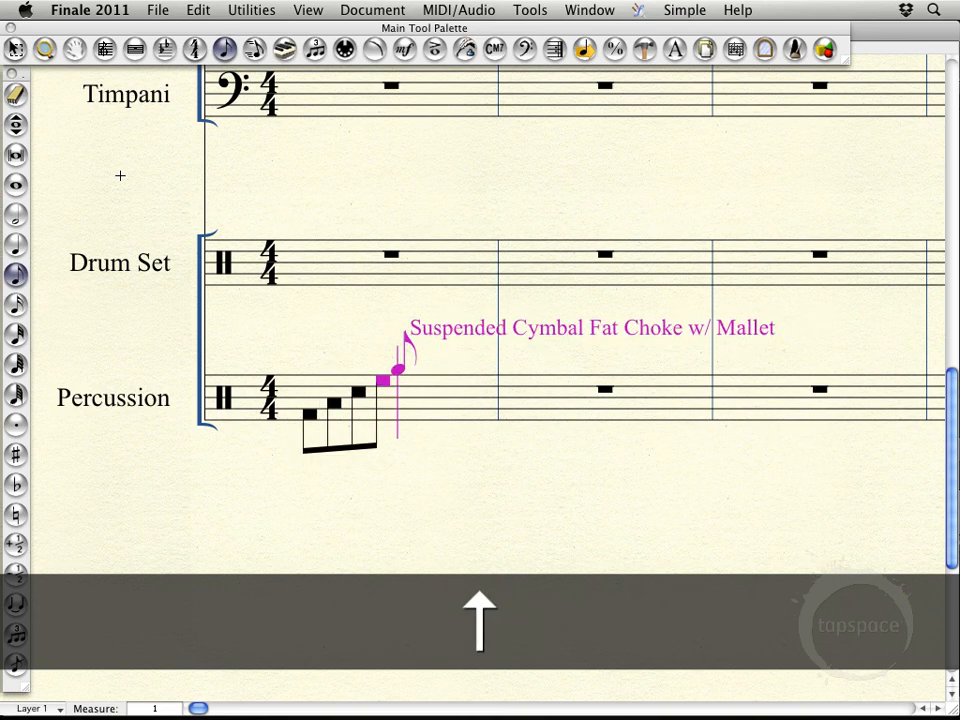
pyautogui.press('Up')
pyautogui.press('Up')
pyautogui.press('Up')
pyautogui.press('Up')
pyautogui.press('Up')
pyautogui.press('Up')
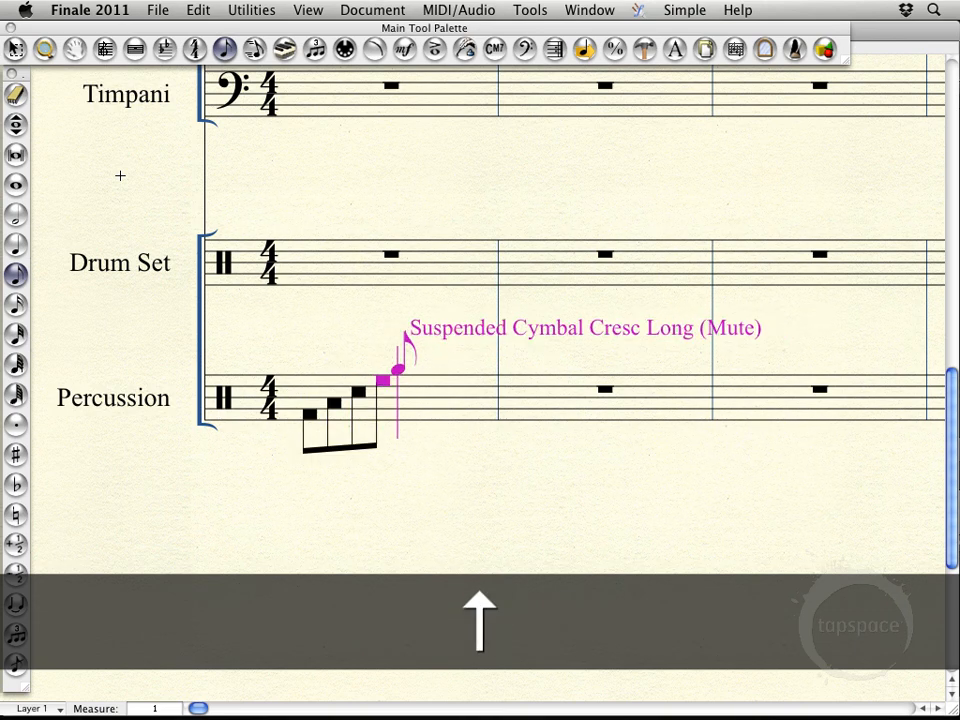
pyautogui.press('Up')
pyautogui.press('Up')
pyautogui.press('Up')
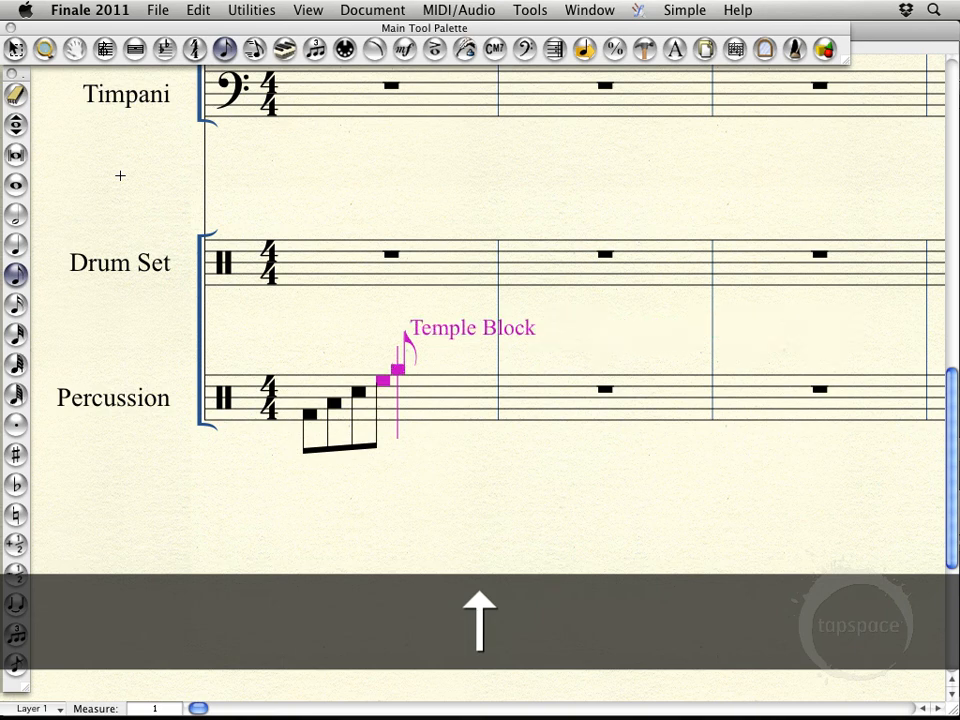
pyautogui.press('Return')
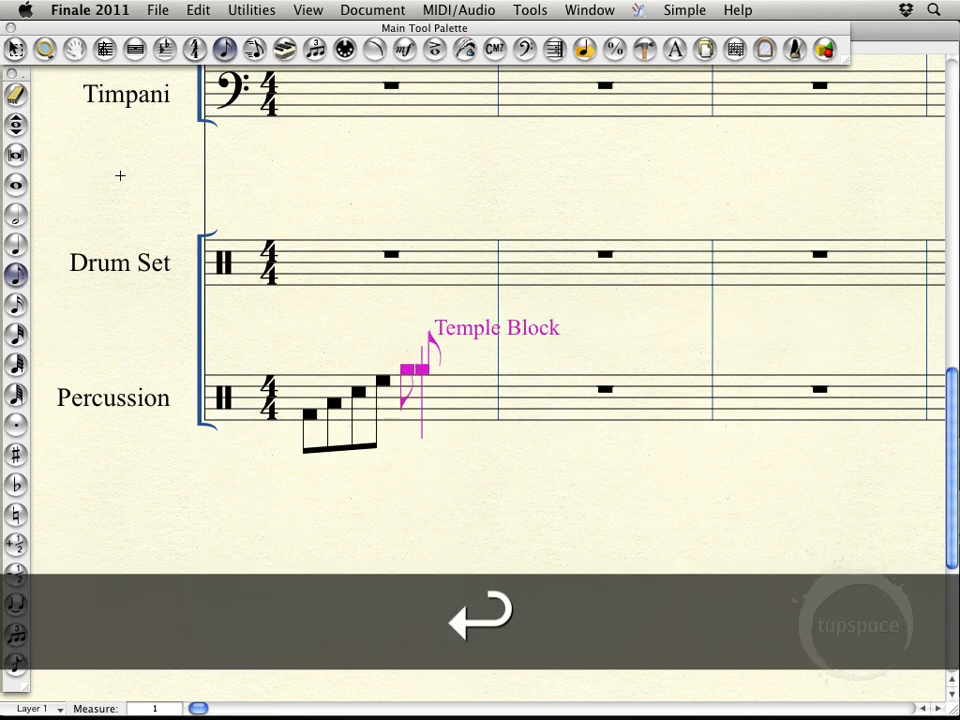